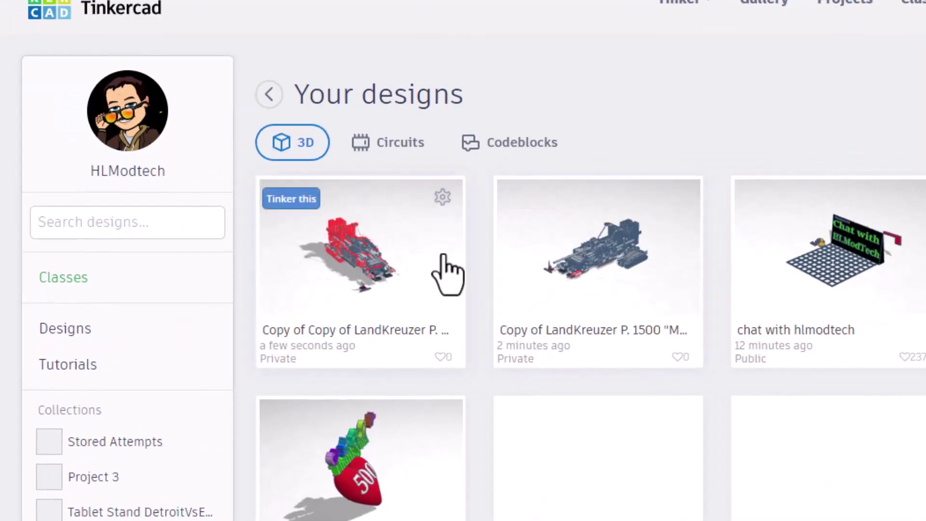
# Open the LandKreuzer copy in the editor, hide its note markers, and orbit around the tank.
pyautogui.click(675, 206)
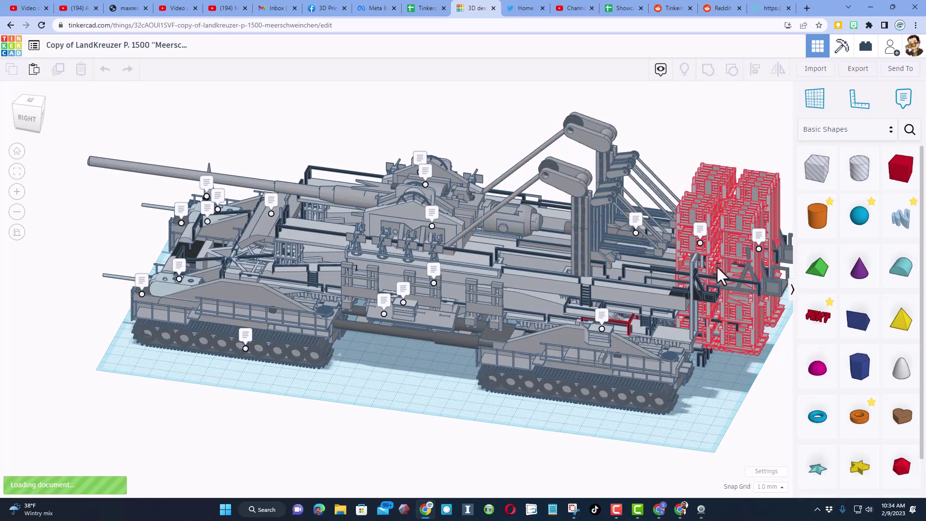
pyautogui.moveTo(721, 265); pyautogui.dragTo(378, 356, button='right')
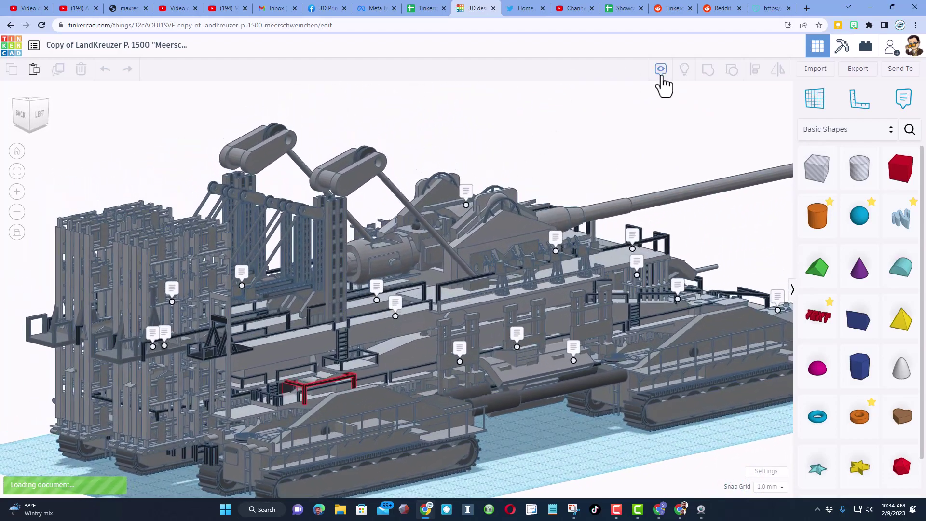
pyautogui.click(661, 70)
pyautogui.scroll(-5, 447, 373)
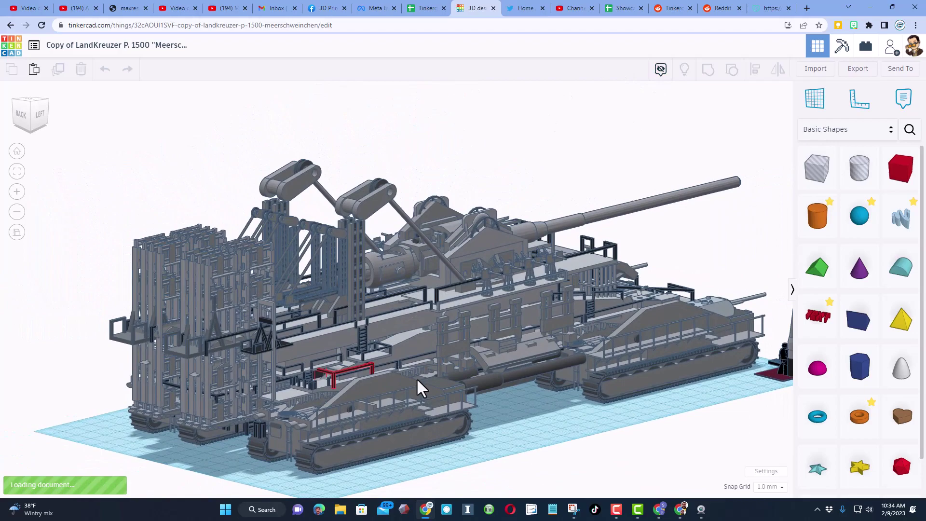
pyautogui.moveTo(452, 392); pyautogui.dragTo(459, 398, button='right')
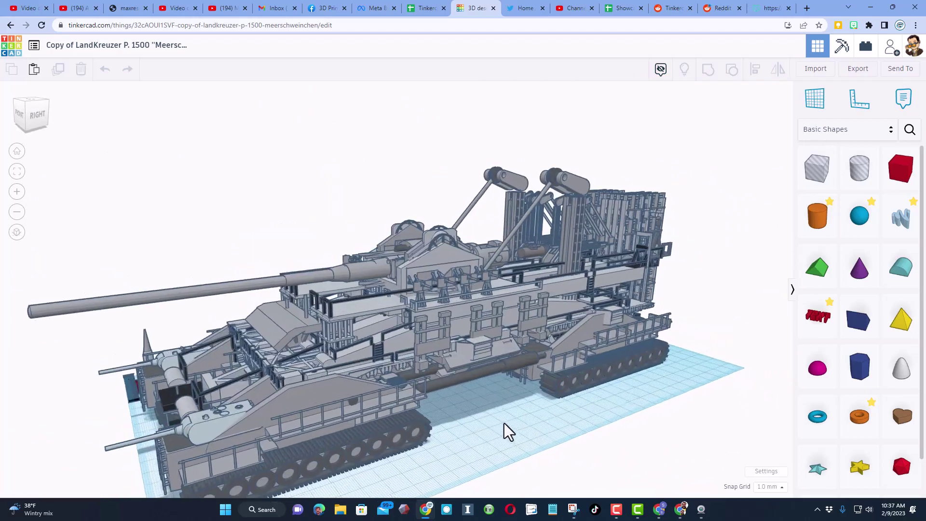
pyautogui.moveTo(502, 429)
pyautogui.mouseDown(button='right')
pyautogui.moveTo(511, 428)
pyautogui.moveTo(488, 418)
pyautogui.moveTo(494, 430)
pyautogui.mouseUp(button='right')
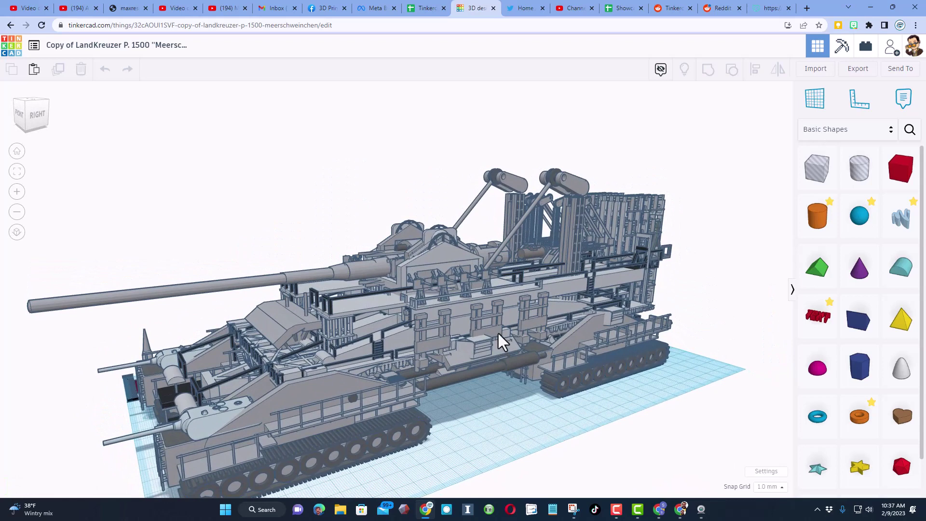
# Select a front part, then turn the model and select the cannon group.
pyautogui.click(272, 334)
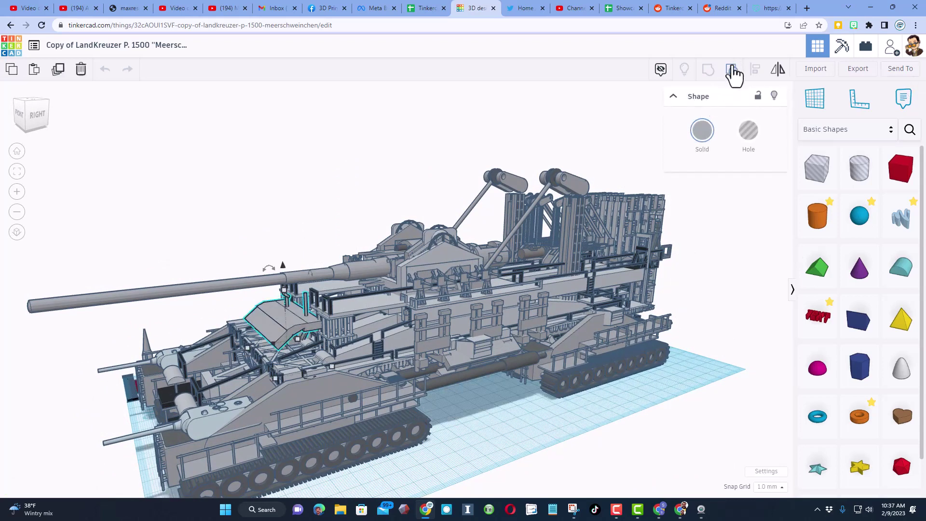
pyautogui.moveTo(330, 344); pyautogui.dragTo(433, 331, button='right')
pyautogui.click(425, 304)
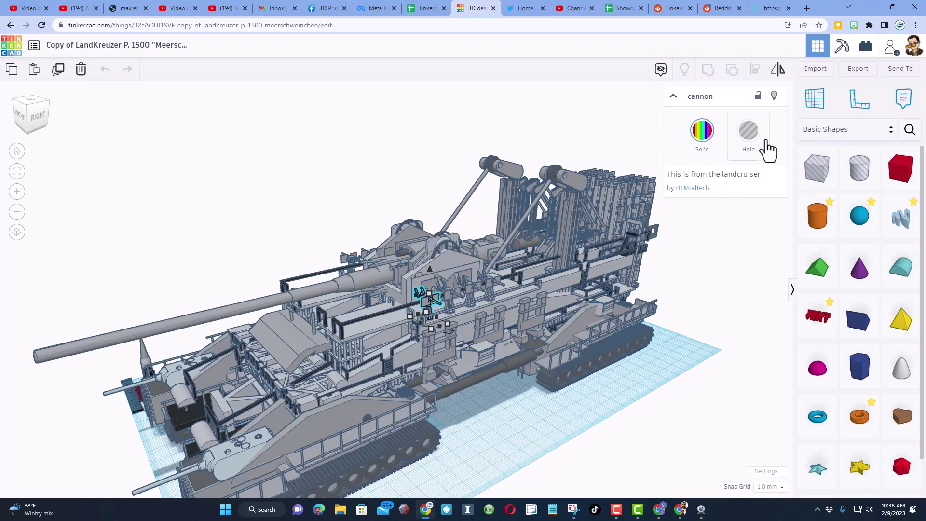
# Switch the shape library to Your Creations and select the angled front armor plate.
pyautogui.click(818, 133)
pyautogui.click(826, 120)
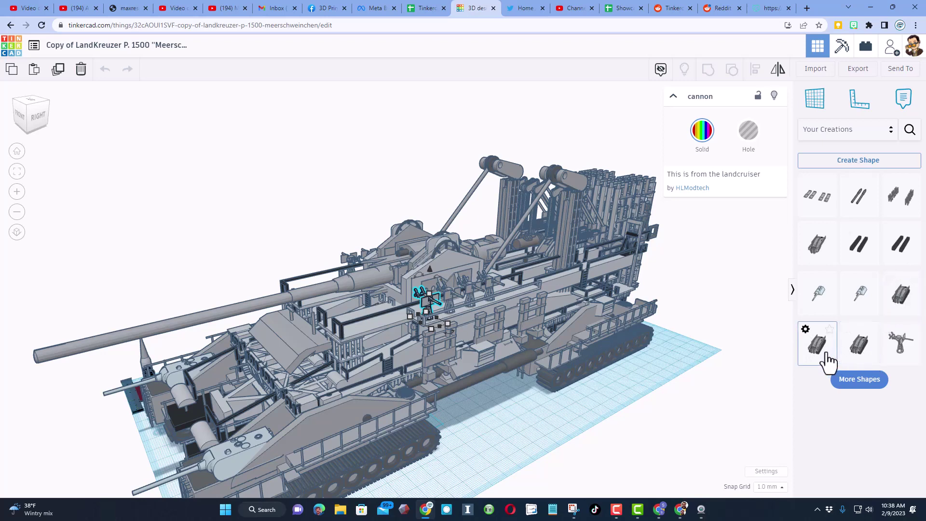
pyautogui.click(291, 331)
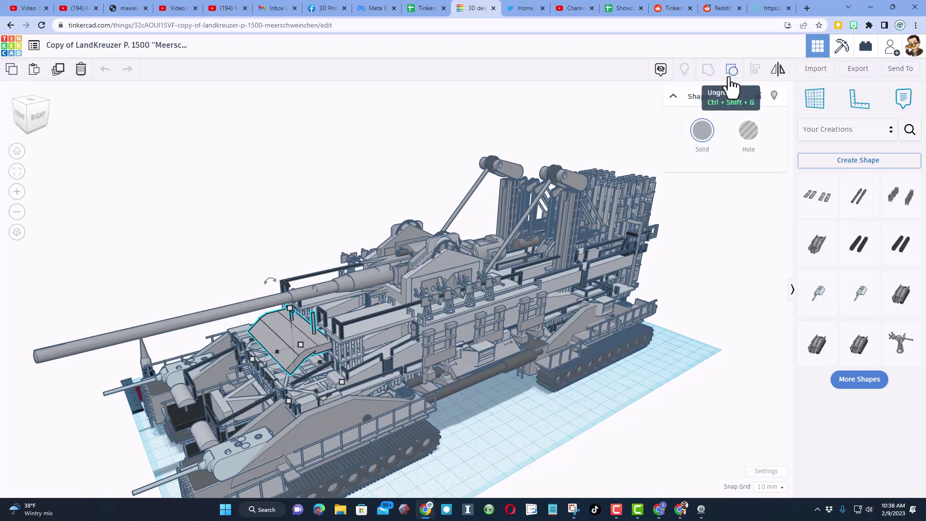
# Turn the angled plate into a custom shape named 'armor' and save it.
pyautogui.click(826, 166)
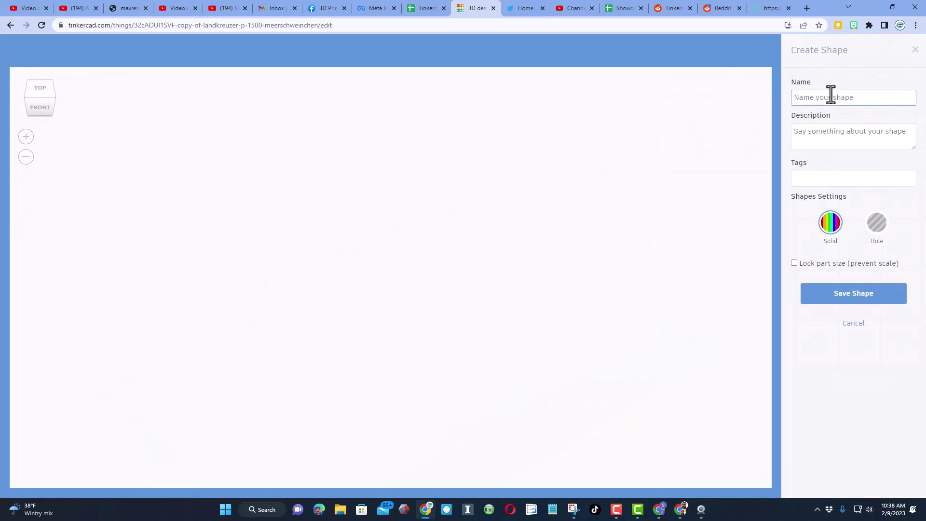
pyautogui.write('armor')
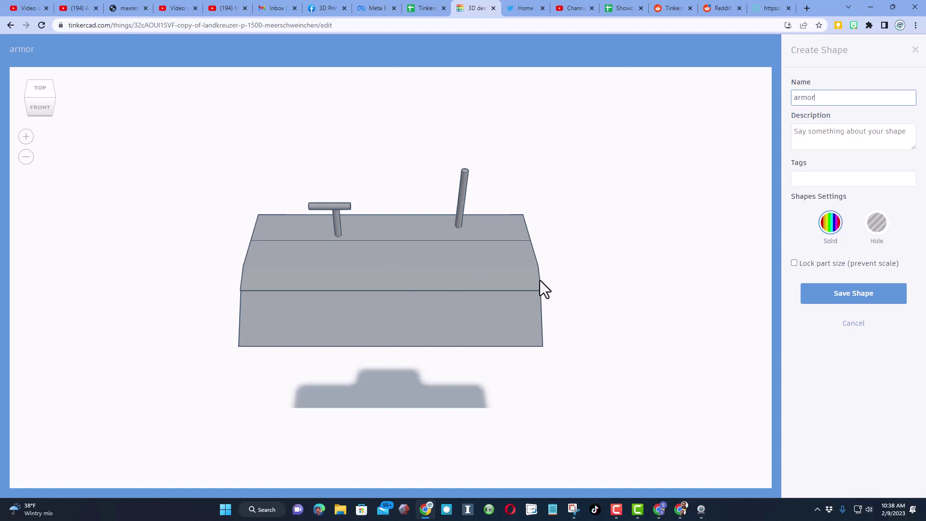
pyautogui.moveTo(540, 280); pyautogui.dragTo(215, 376)
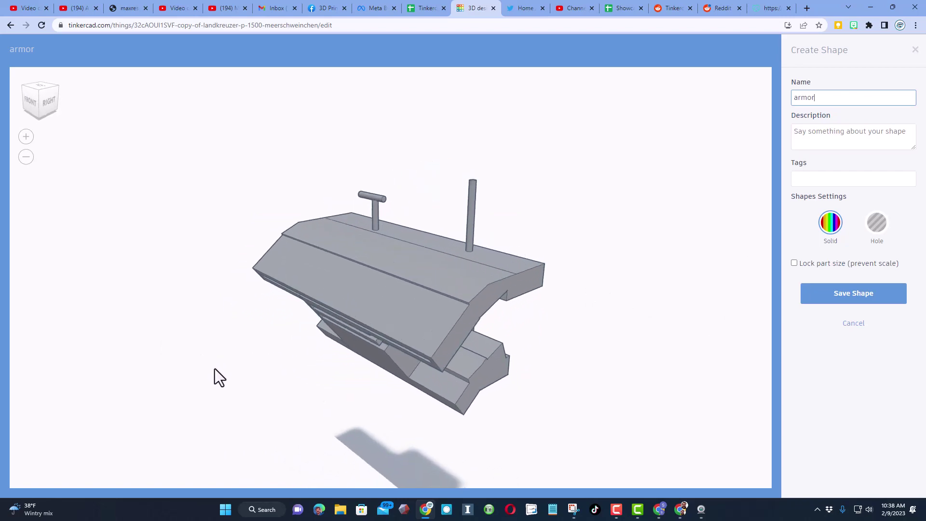
pyautogui.click(836, 296)
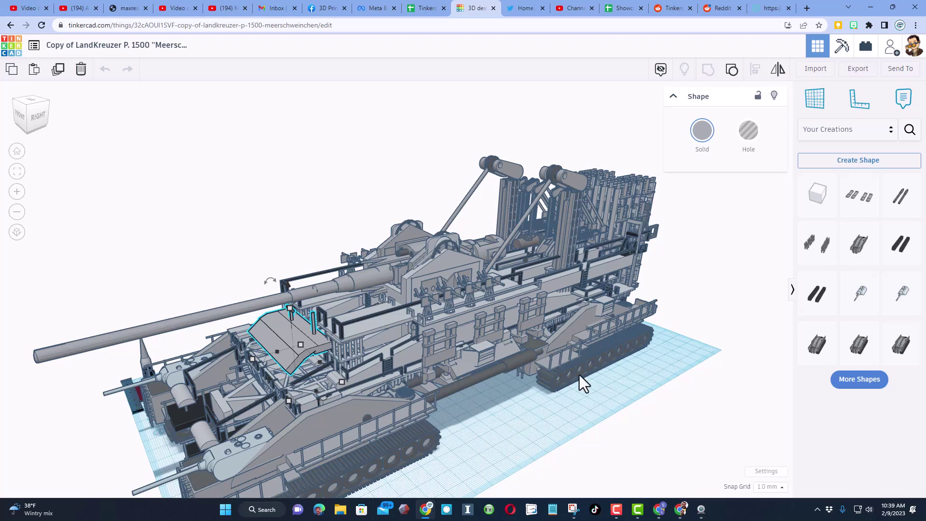
# Drop the saved armor shape onto the workplane and align it exactly with the original front plate.
pyautogui.moveTo(637, 236); pyautogui.dragTo(713, 229, button='right')
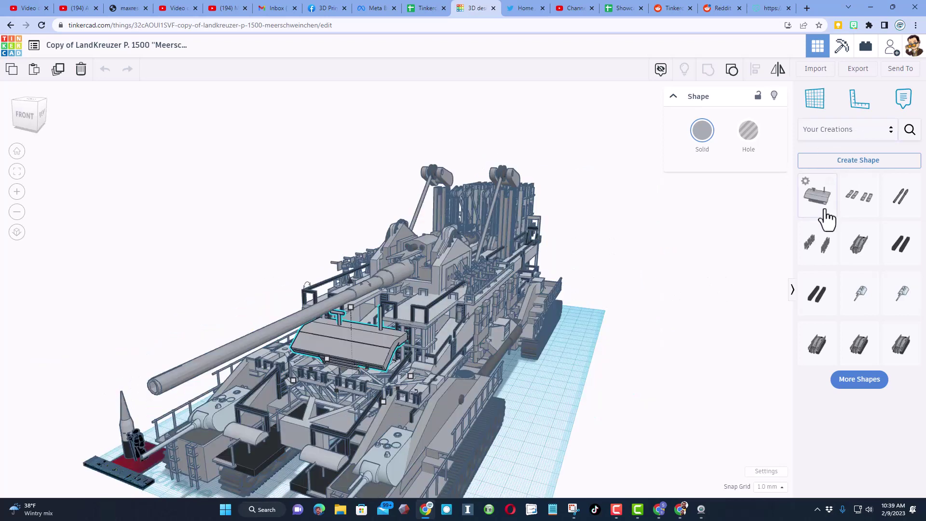
pyautogui.moveTo(571, 363); pyautogui.dragTo(511, 358, button='right')
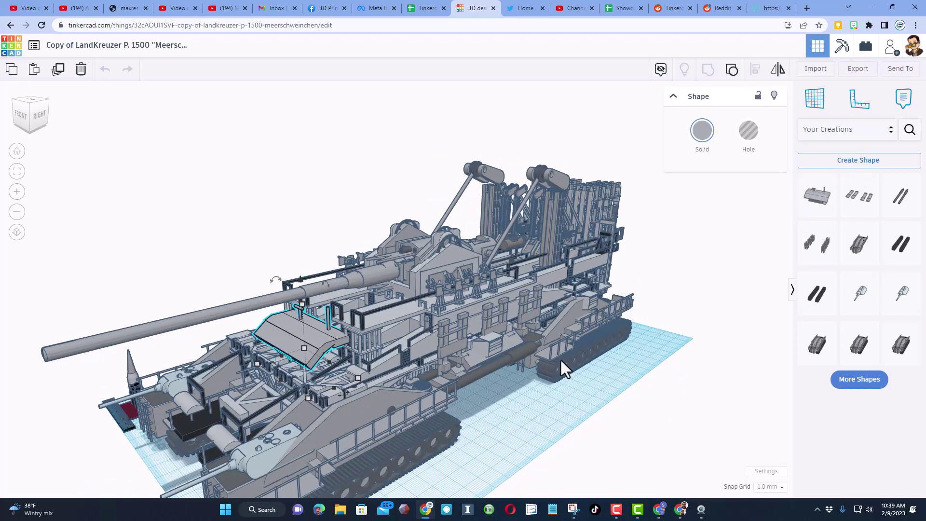
pyautogui.click(563, 345)
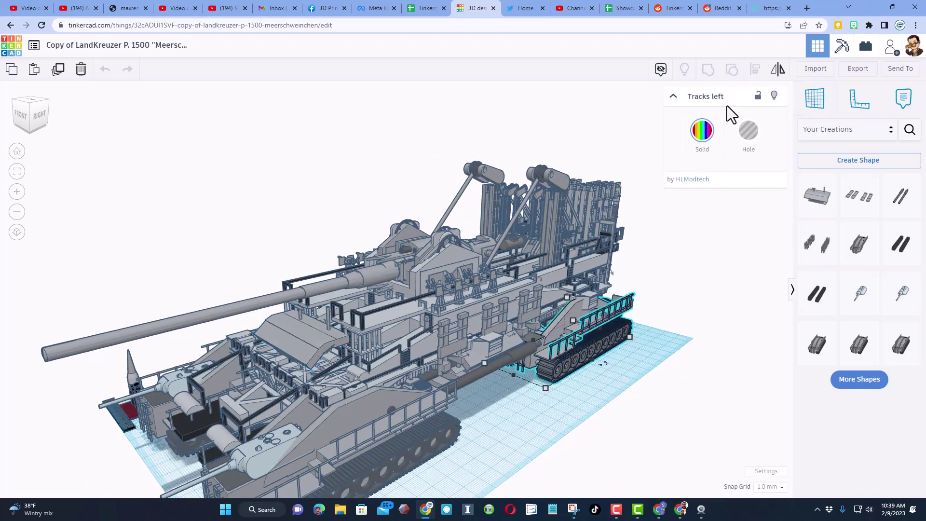
pyautogui.click(569, 381)
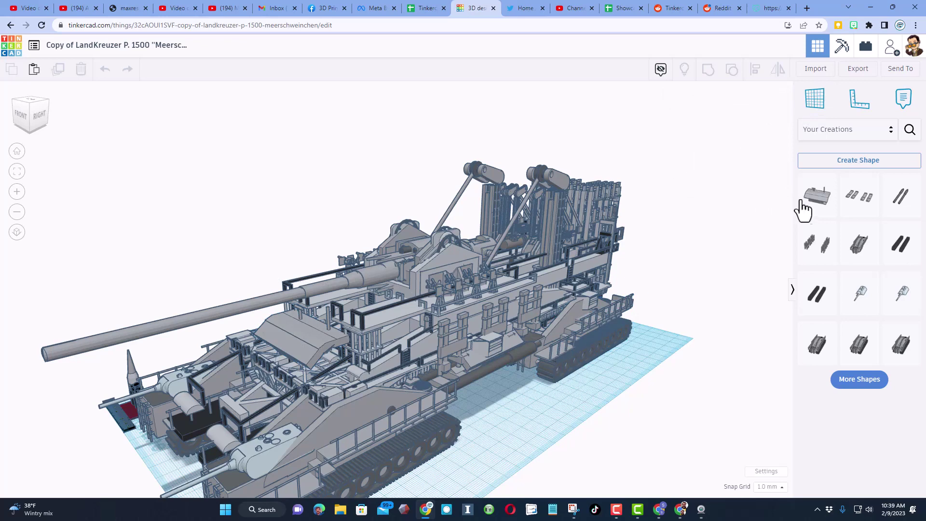
pyautogui.moveTo(815, 205); pyautogui.dragTo(509, 456)
pyautogui.keyDown('shift'); pyautogui.click(496, 434); pyautogui.keyUp('shift')
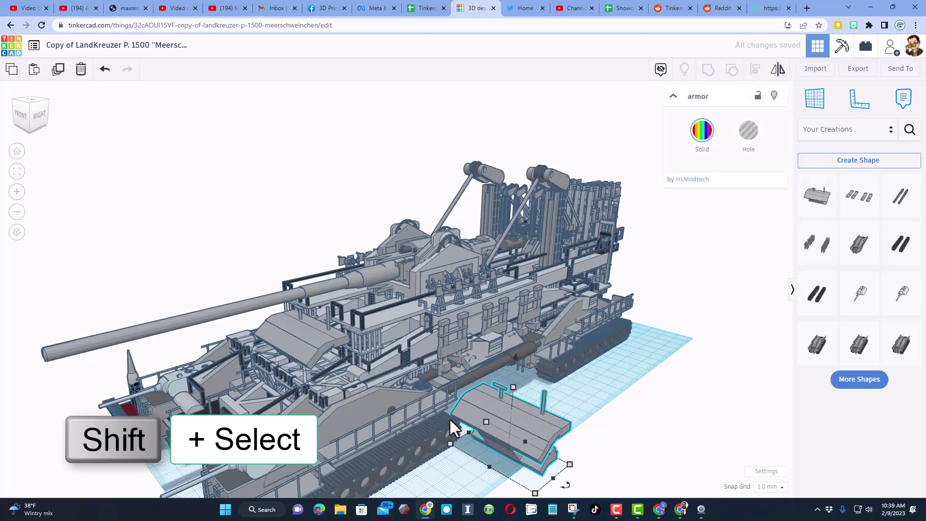
pyautogui.keyDown('shift'); pyautogui.click(297, 338); pyautogui.keyUp('shift')
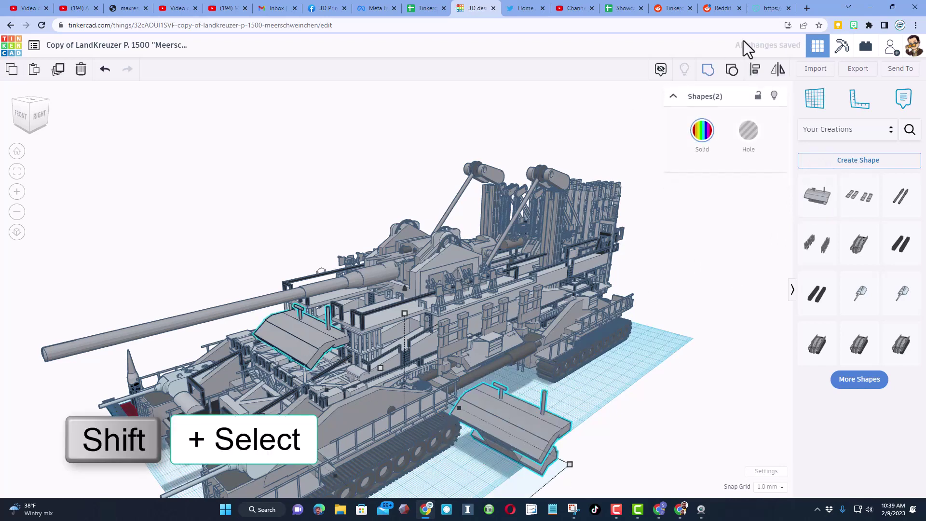
pyautogui.press('l')
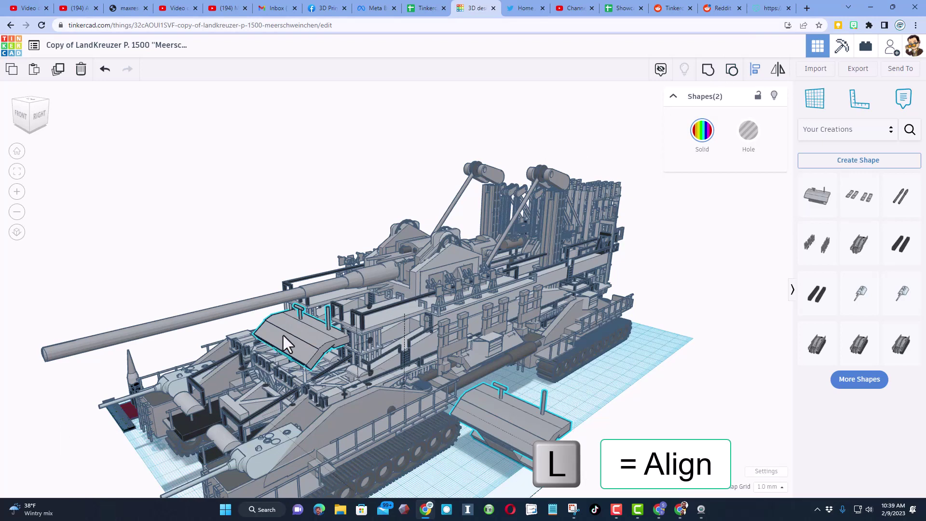
pyautogui.click(266, 385)
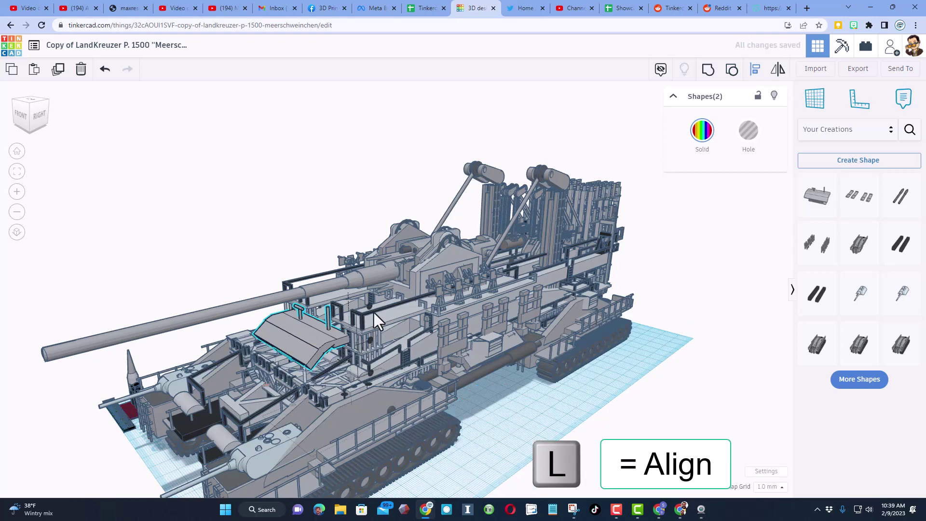
pyautogui.click(343, 393)
# Remove the original grouped armor plate, leaving the new armor shape in its place.
pyautogui.click(526, 407)
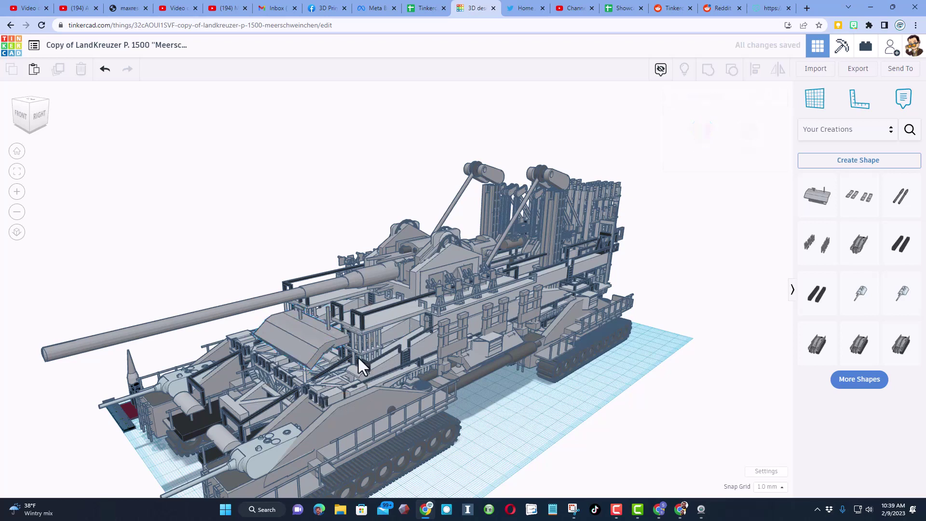
pyautogui.click(311, 343)
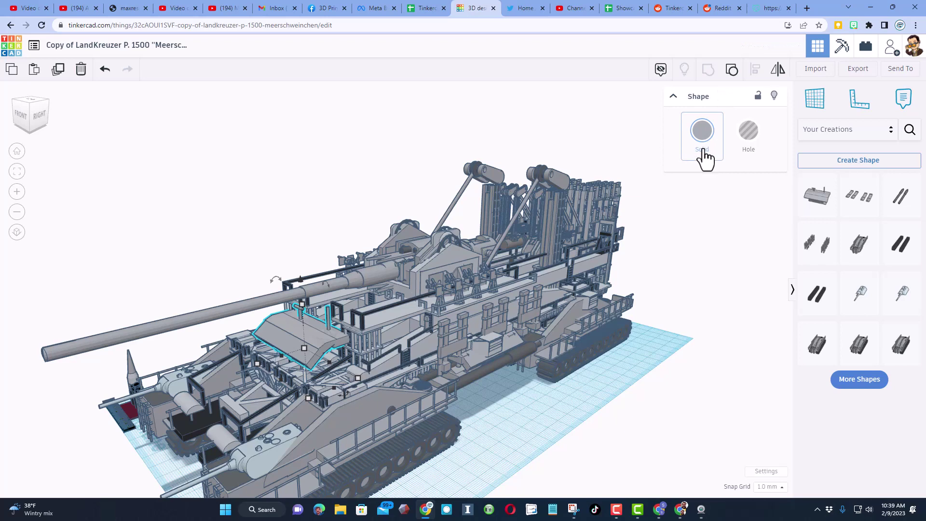
pyautogui.press('Escape')
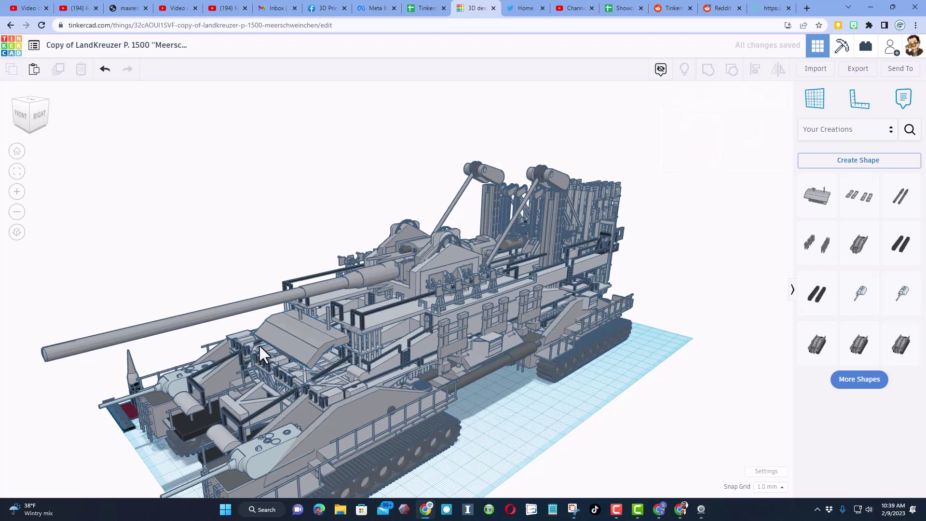
pyautogui.click(299, 345)
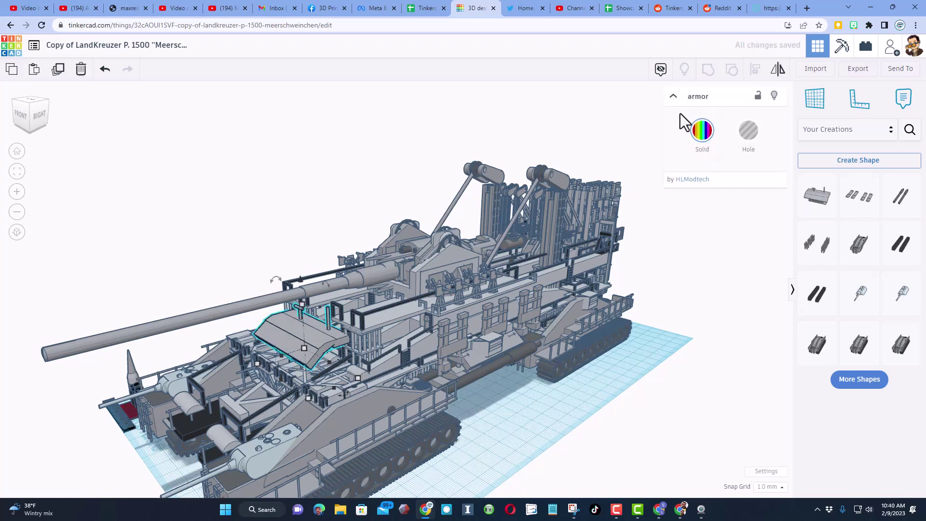
pyautogui.moveTo(502, 360); pyautogui.dragTo(517, 391, button='right')
pyautogui.click(517, 390)
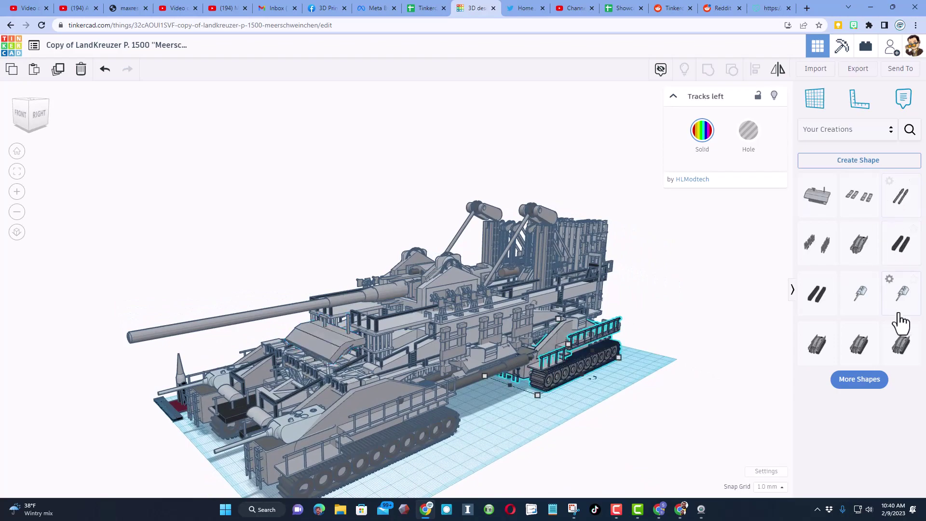
pyautogui.click(539, 403)
pyautogui.moveTo(539, 403); pyautogui.dragTo(446, 410, button='right')
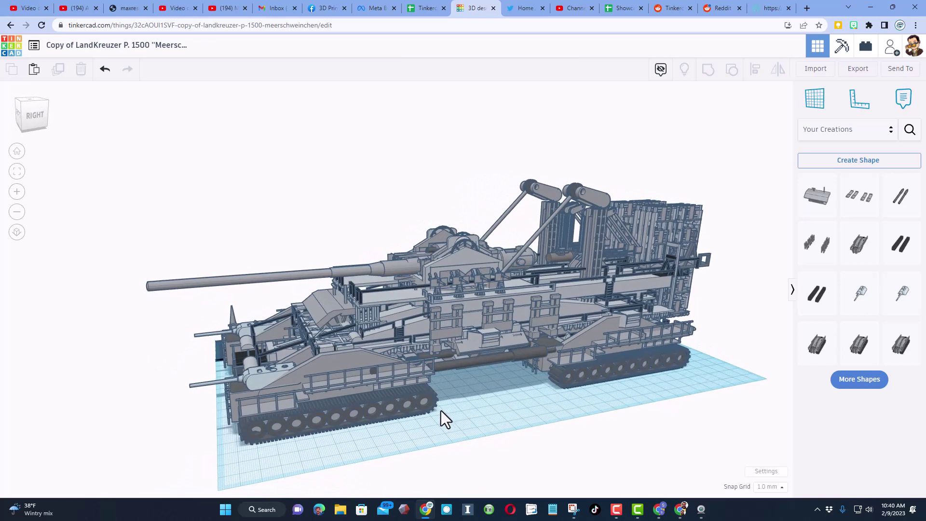